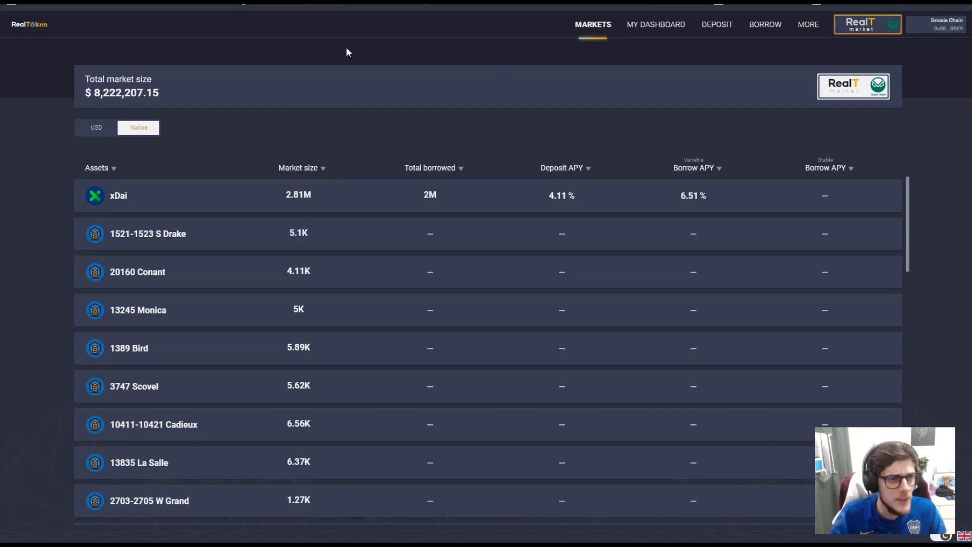
- Switch to the RealT homepage and scroll through its content
left_click(278, 2)
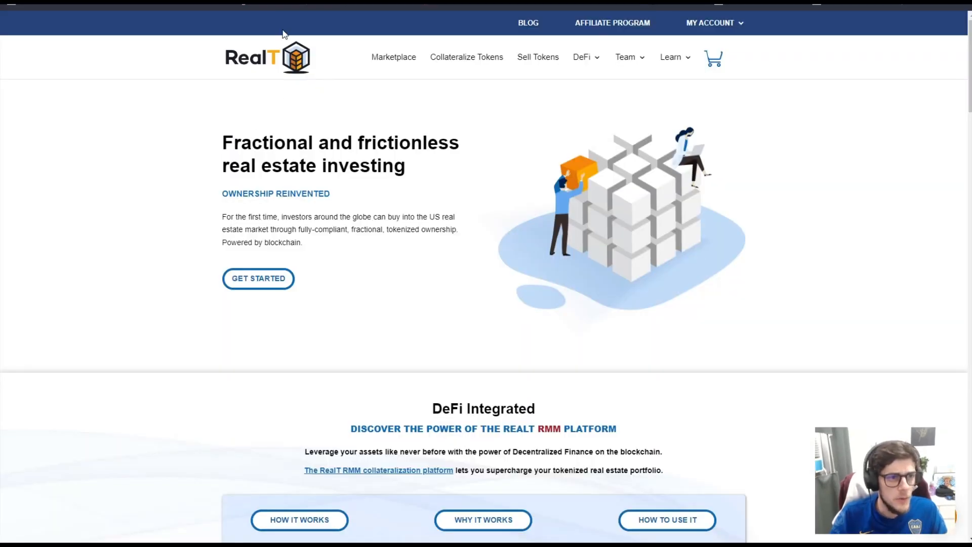
scroll(536, 186, "down", 9)
scroll(489, 301, "up", 4)
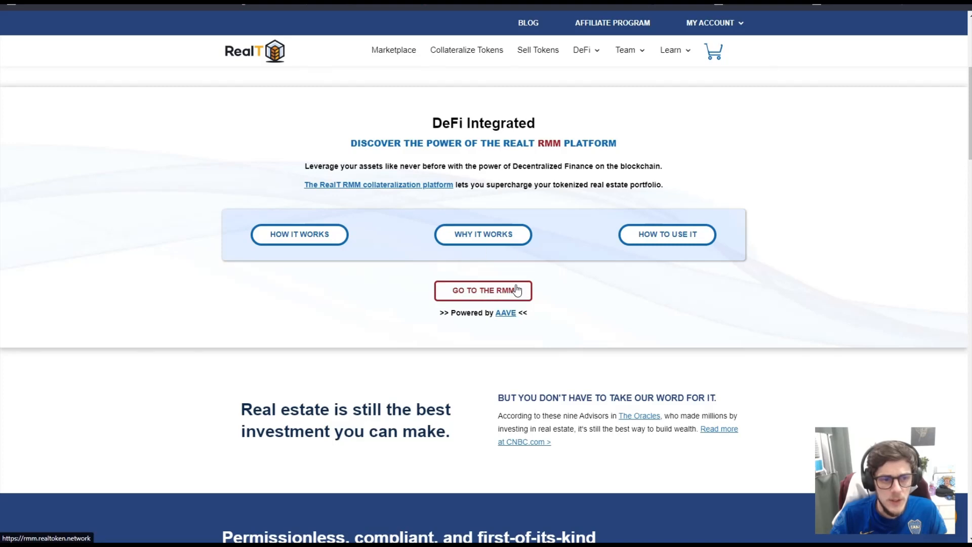
scroll(532, 180, "up", 6)
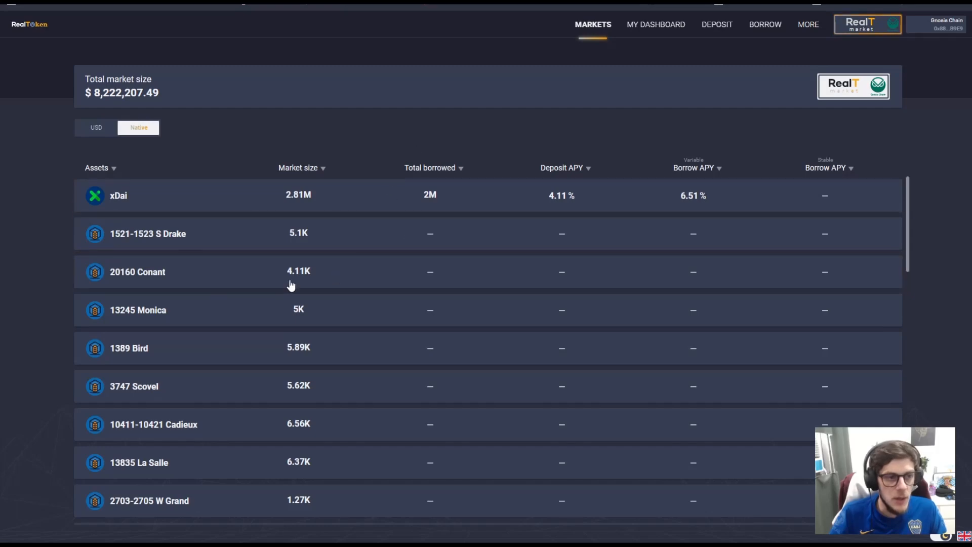
scroll(284, 228, "down", 15)
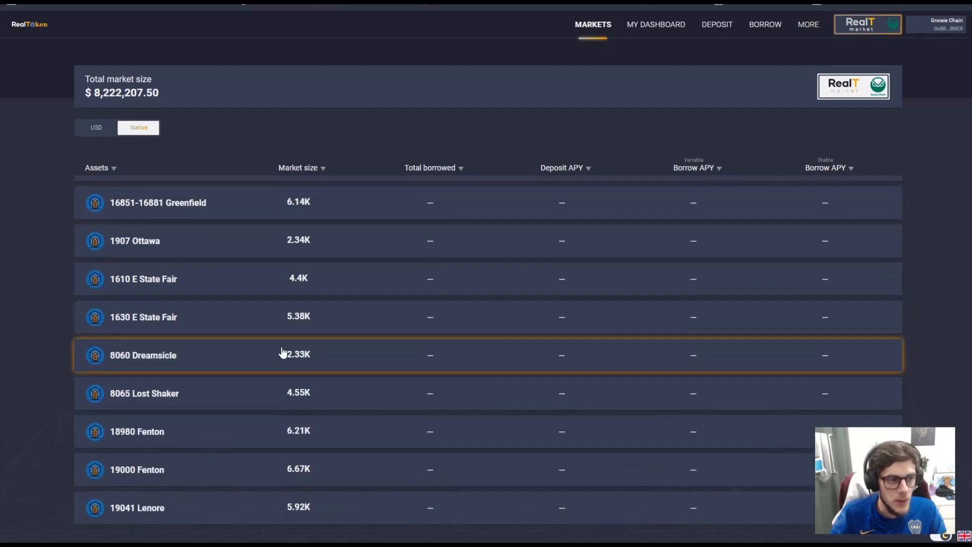
scroll(299, 334, "up", 20)
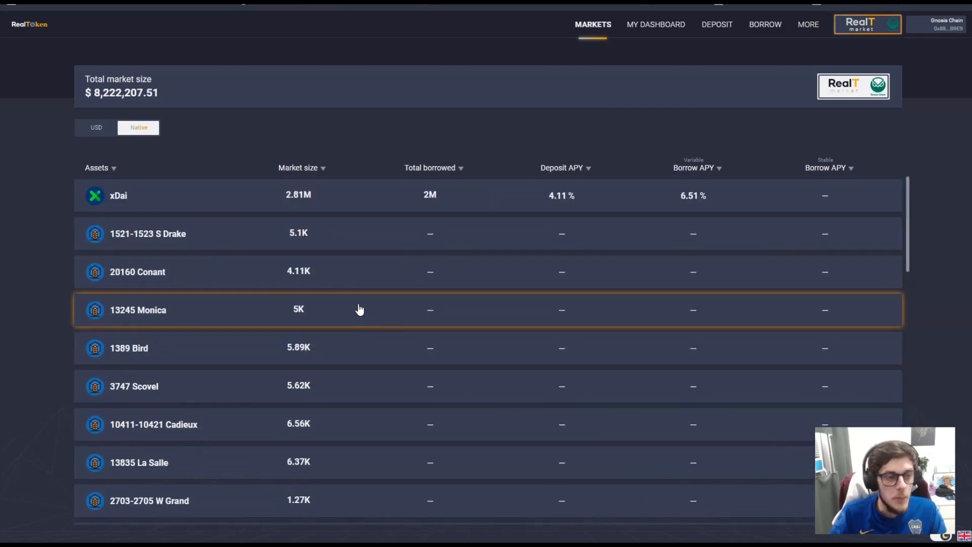
scroll(266, 246, "down", 10)
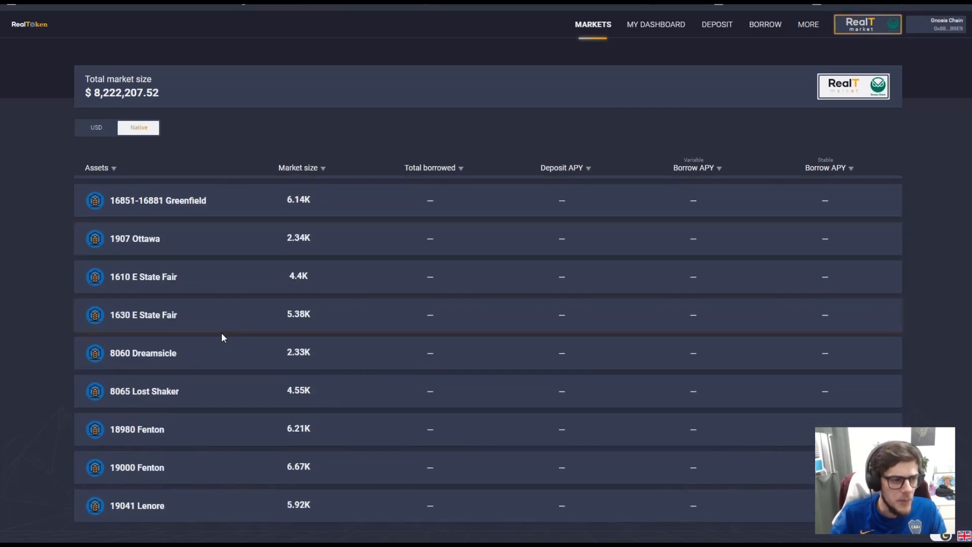
scroll(247, 353, "down", 5)
scroll(243, 332, "up", 15)
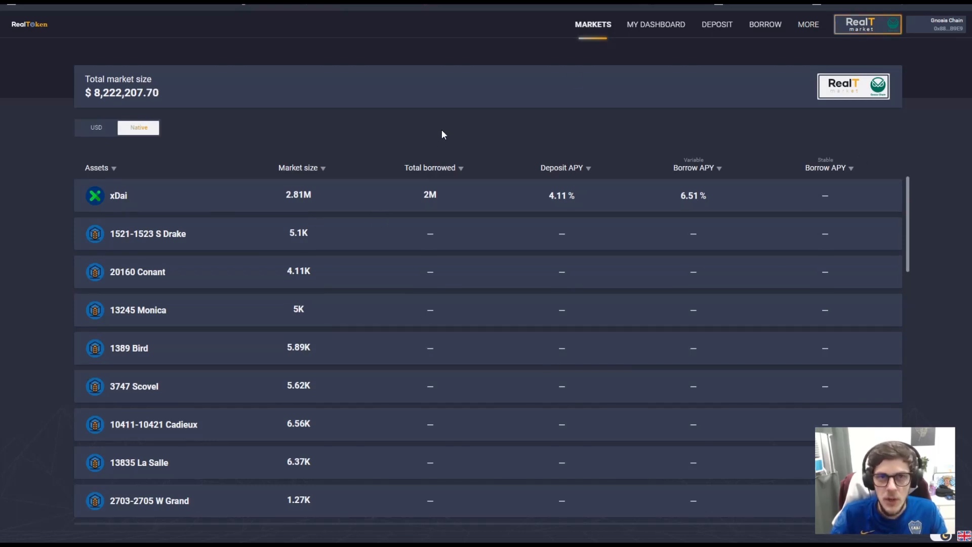
left_click(221, 237)
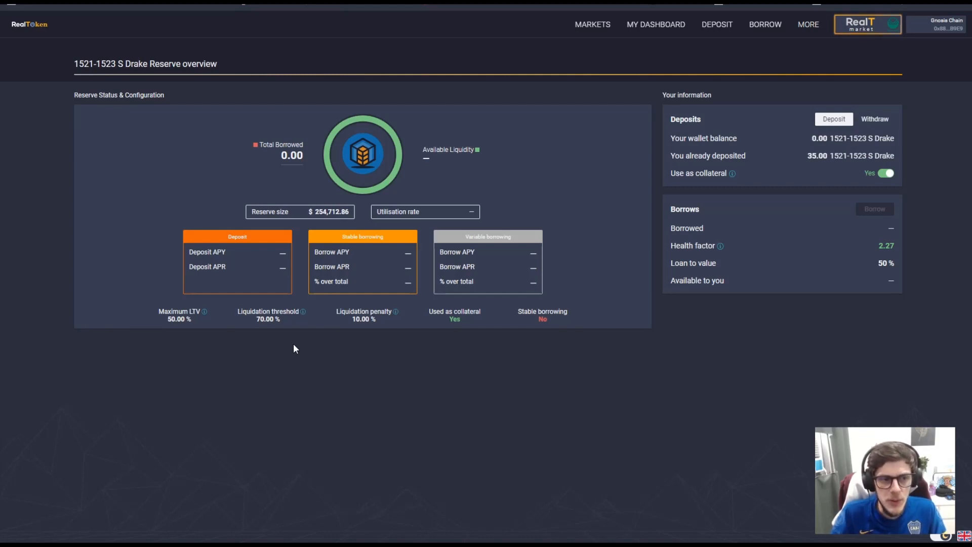
left_click(591, 26)
scroll(471, 206, "down", 10)
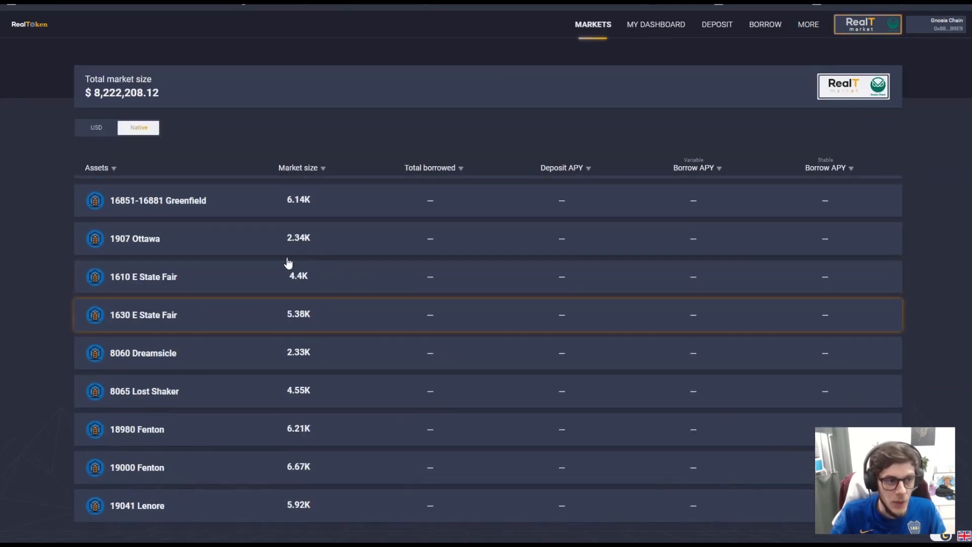
scroll(302, 374, "up", 10)
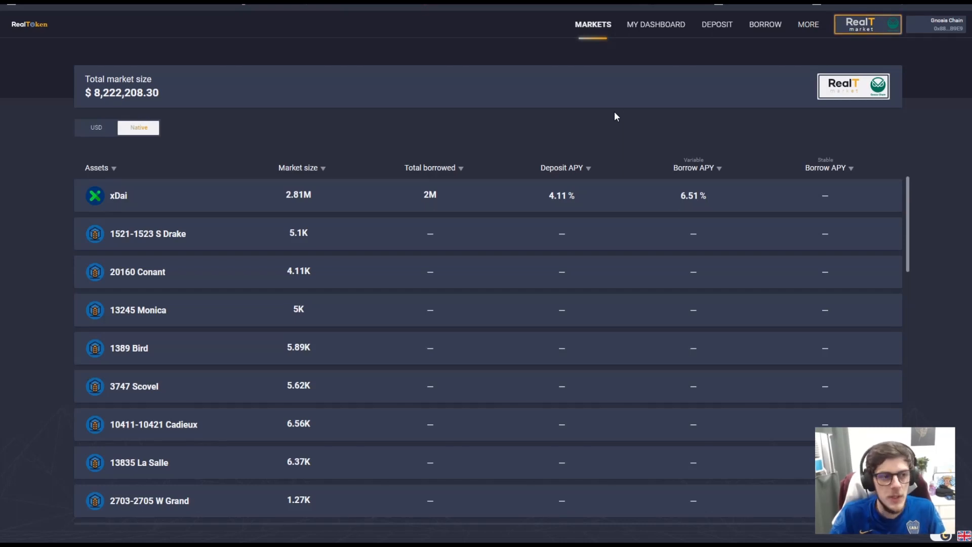
scroll(506, 215, "down", 15)
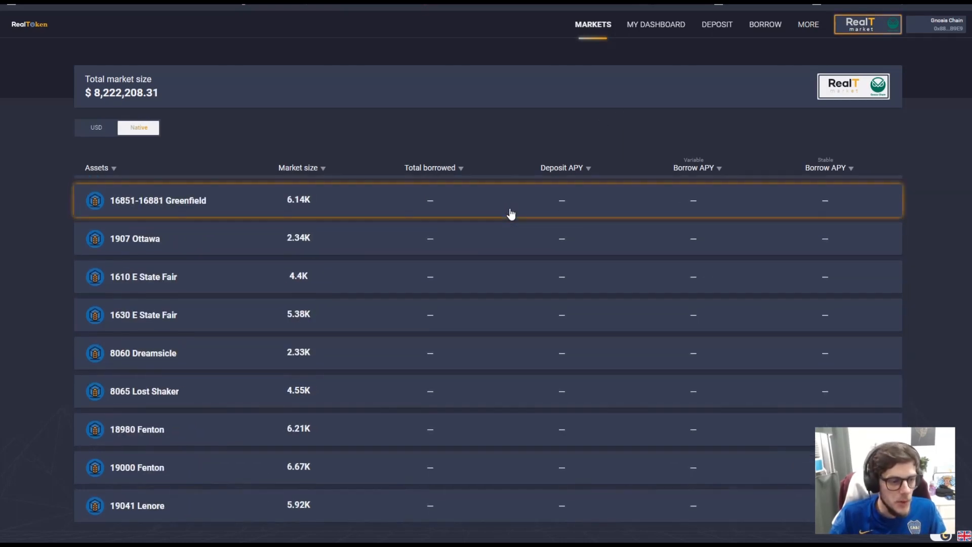
left_click(184, 506)
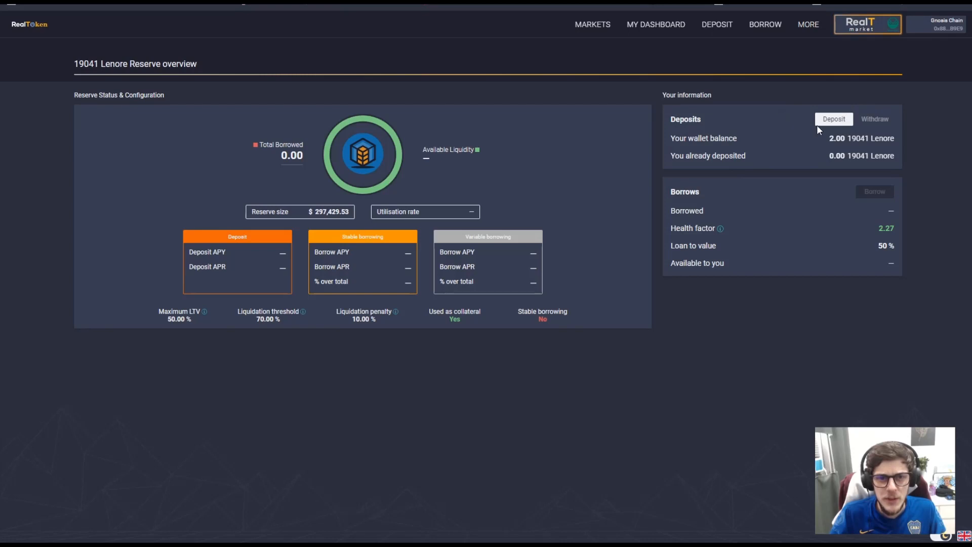
left_click_drag(679, 138, 737, 138)
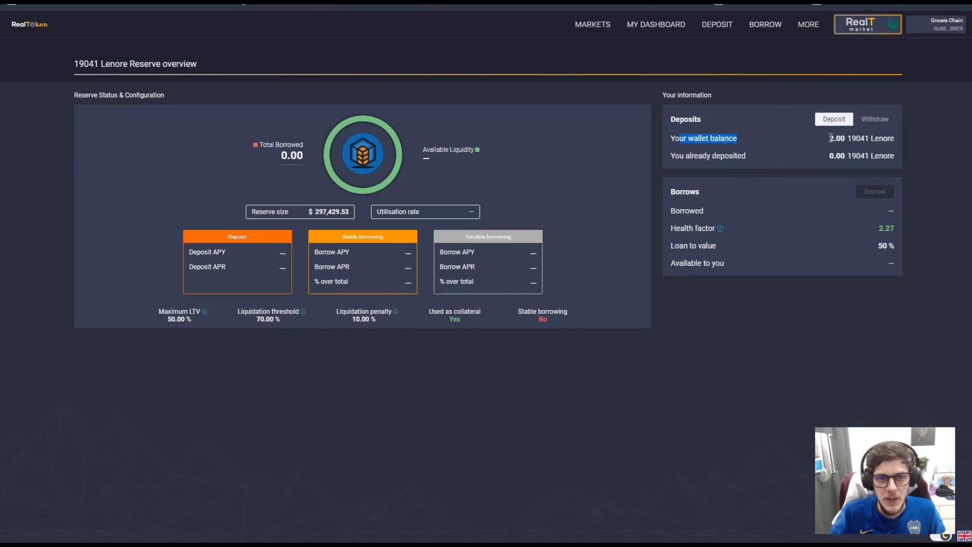
left_click_drag(852, 138, 788, 144)
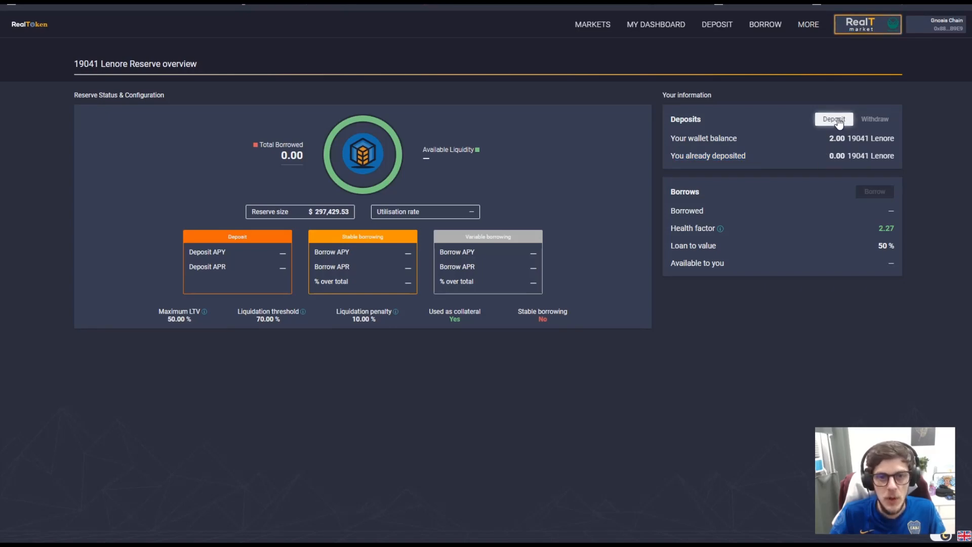
left_click(834, 119)
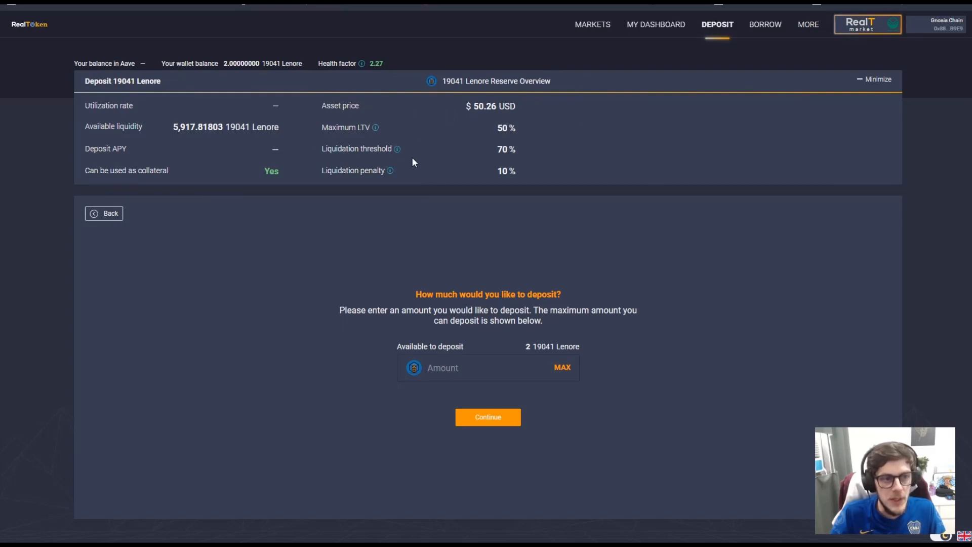
left_click(563, 369)
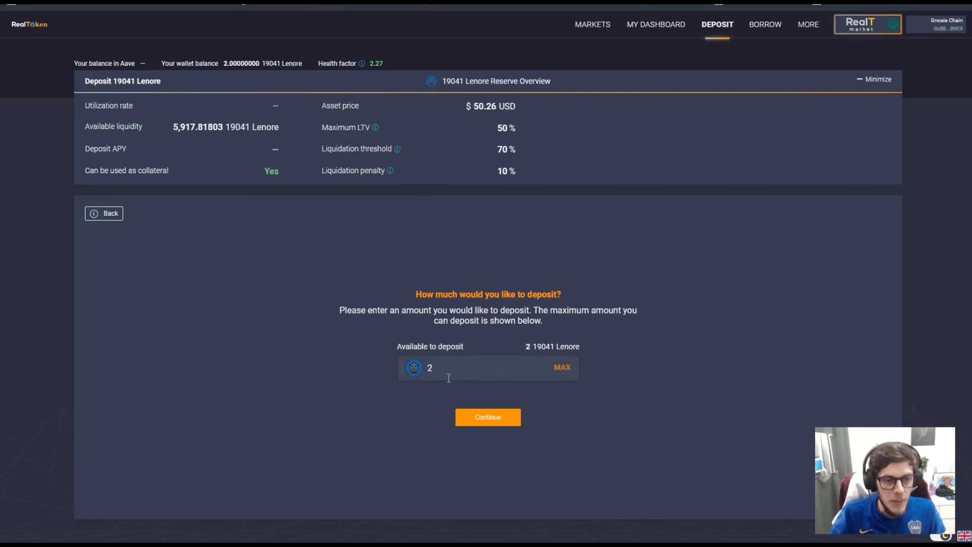
left_click(499, 417)
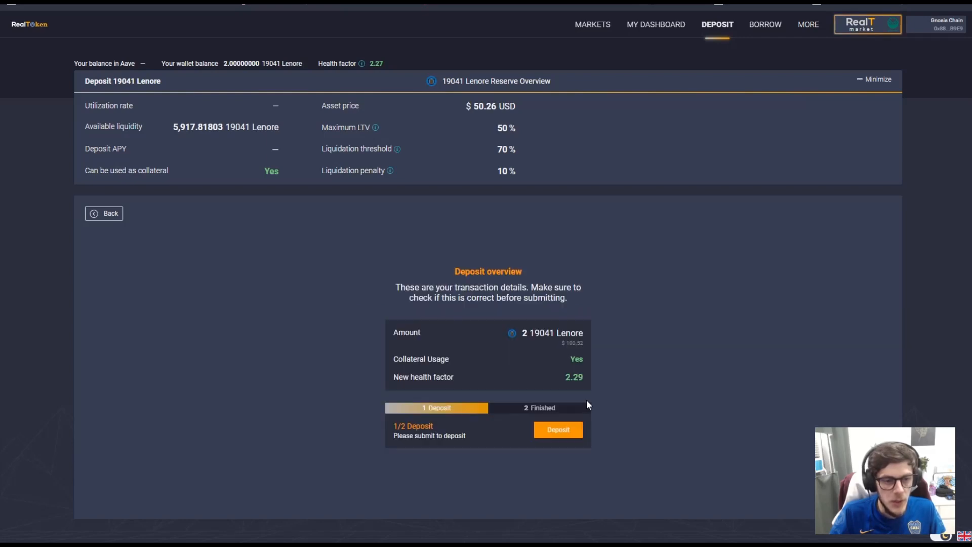
left_click(567, 435)
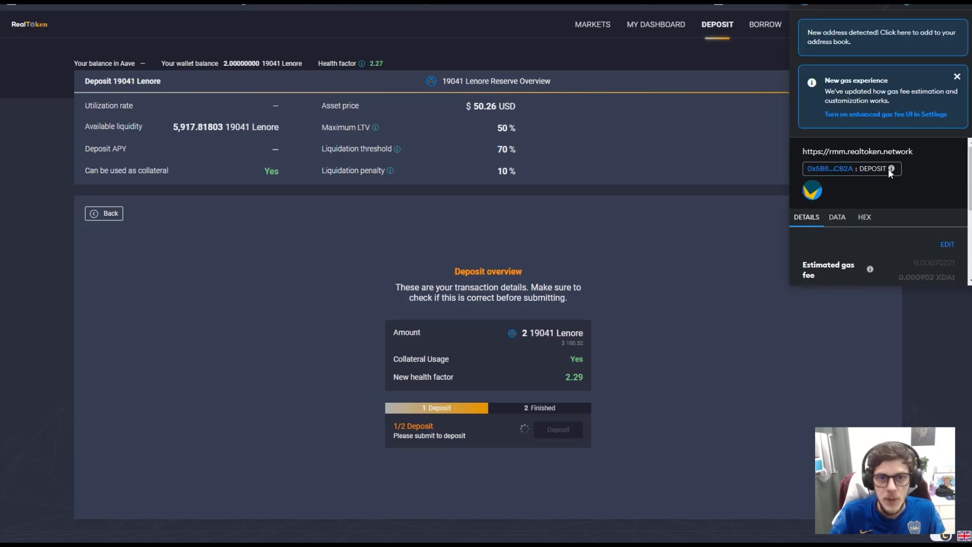
scroll(891, 172, "down", 3)
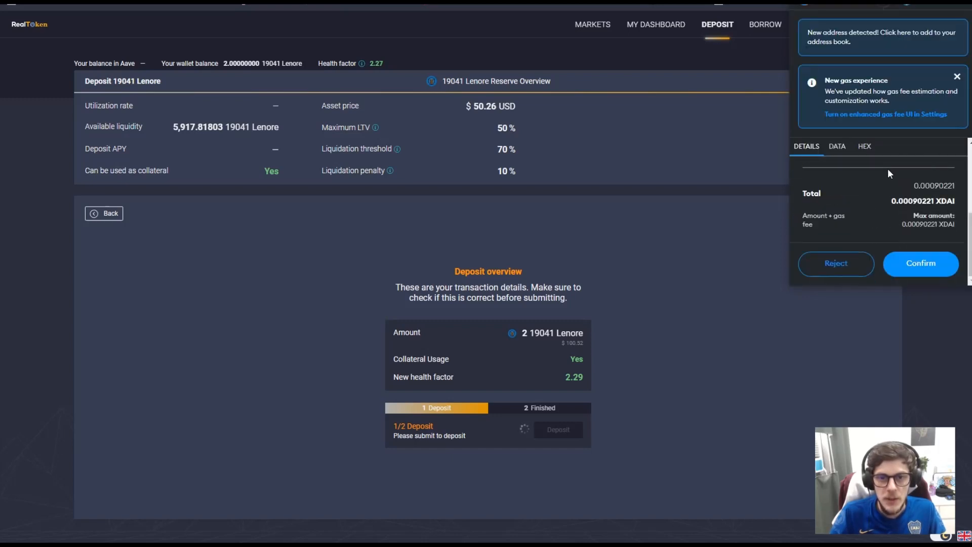
left_click(921, 263)
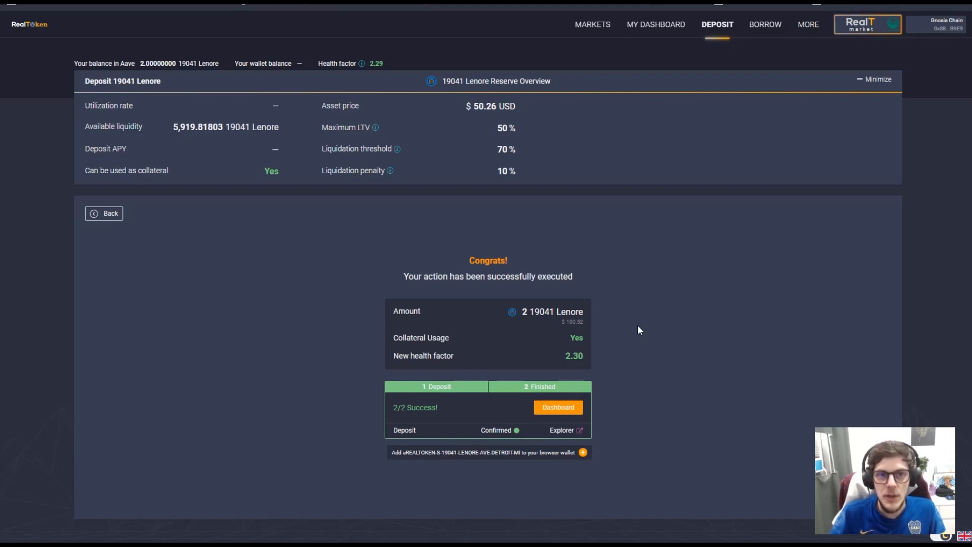
- Review the deposits and existing XDAI loan on My Dashboard, then return to Markets
left_click(656, 24)
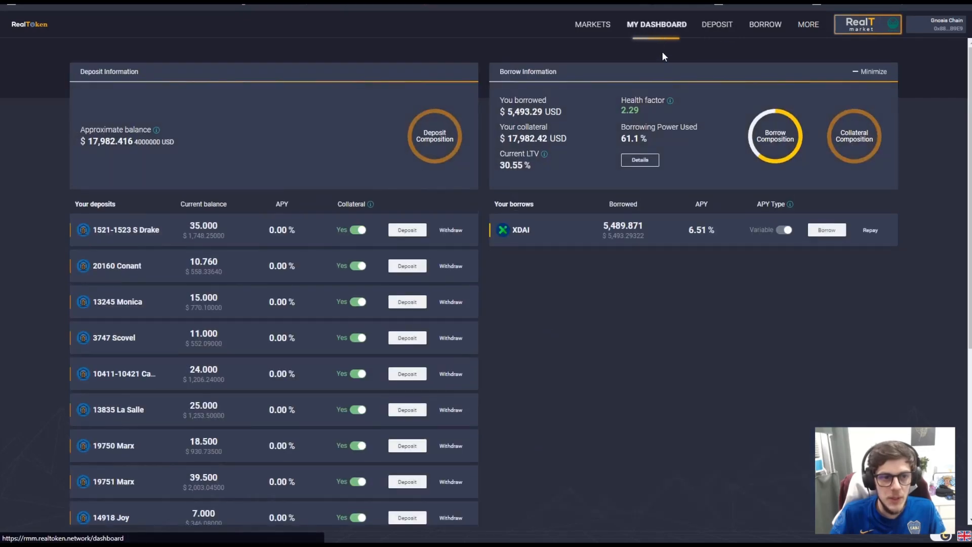
scroll(344, 259, "down", 5)
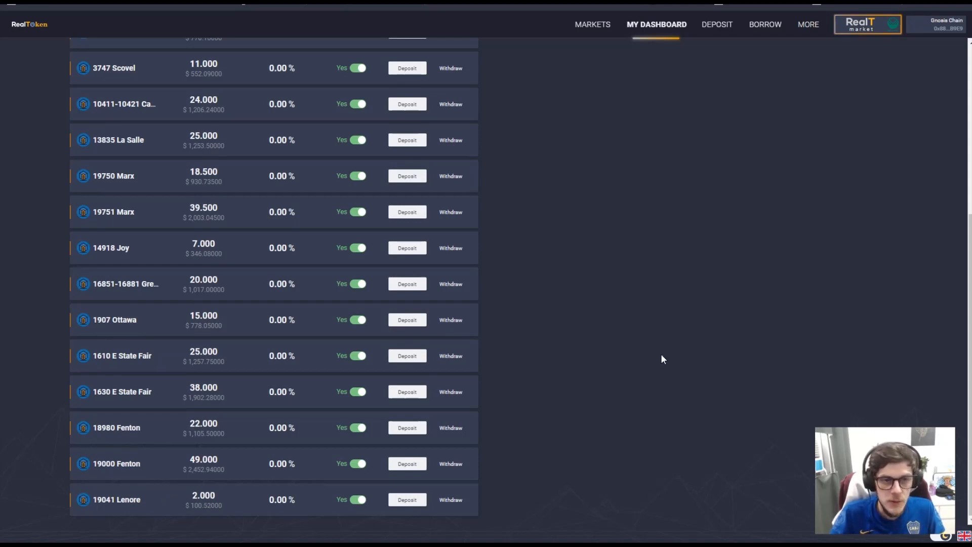
scroll(661, 359, "up", 5)
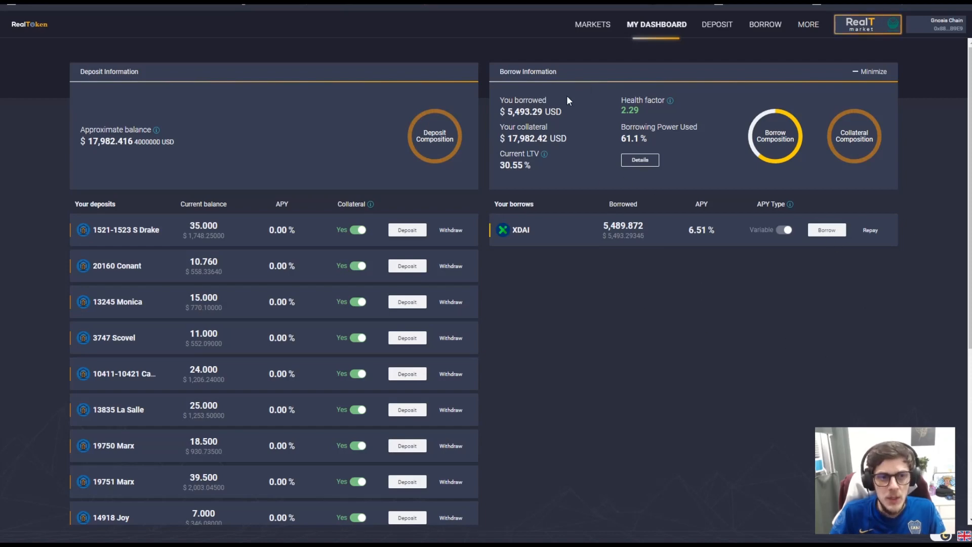
left_click(580, 24)
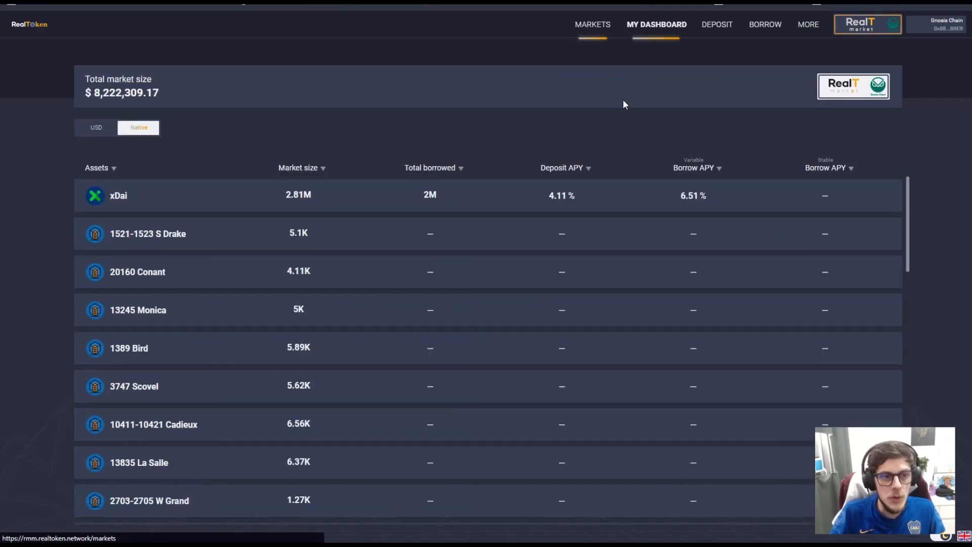
- Open the xDai reserve and start a new XDAI borrow from its Borrows panel
left_click(223, 192)
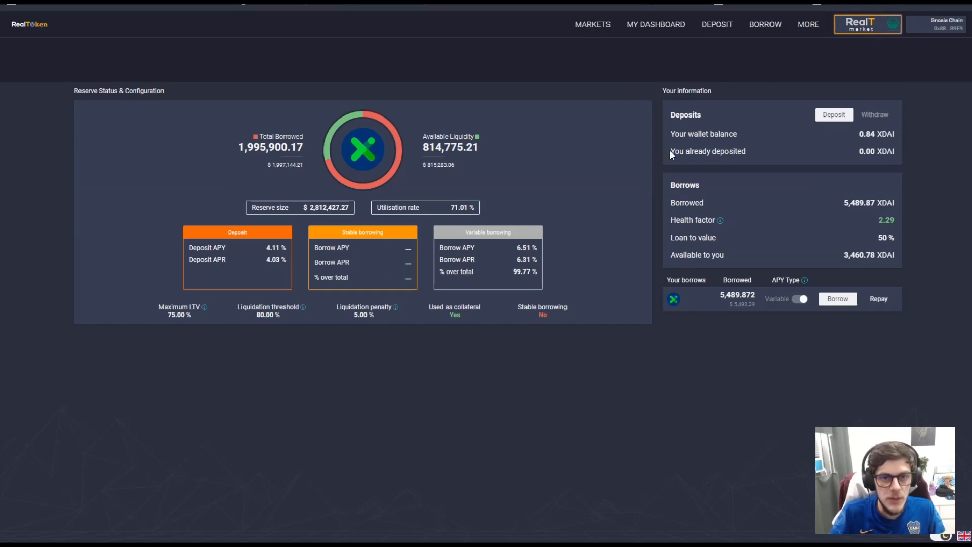
left_click(841, 306)
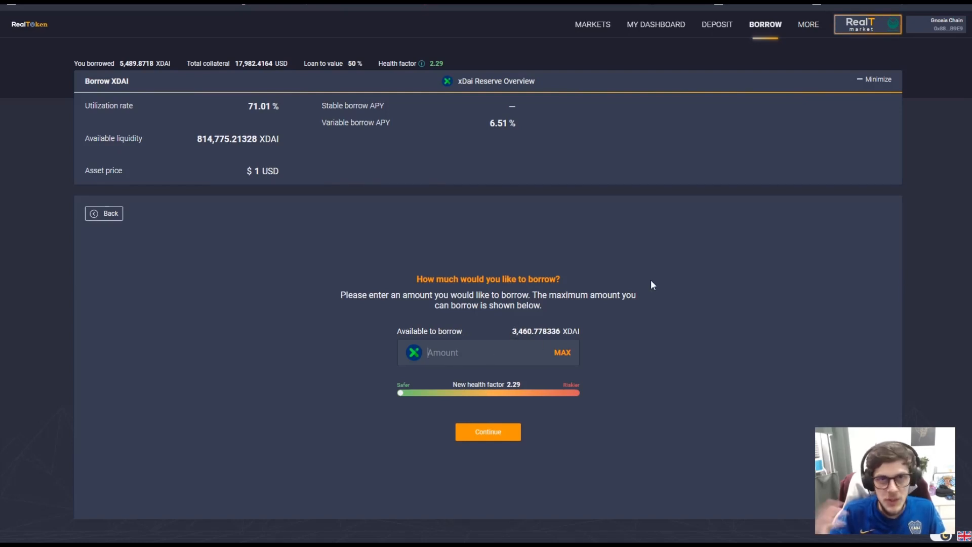
- Borrow 50 XDAI at the 6.51% variable APY and submit it for wallet approval
type("50")
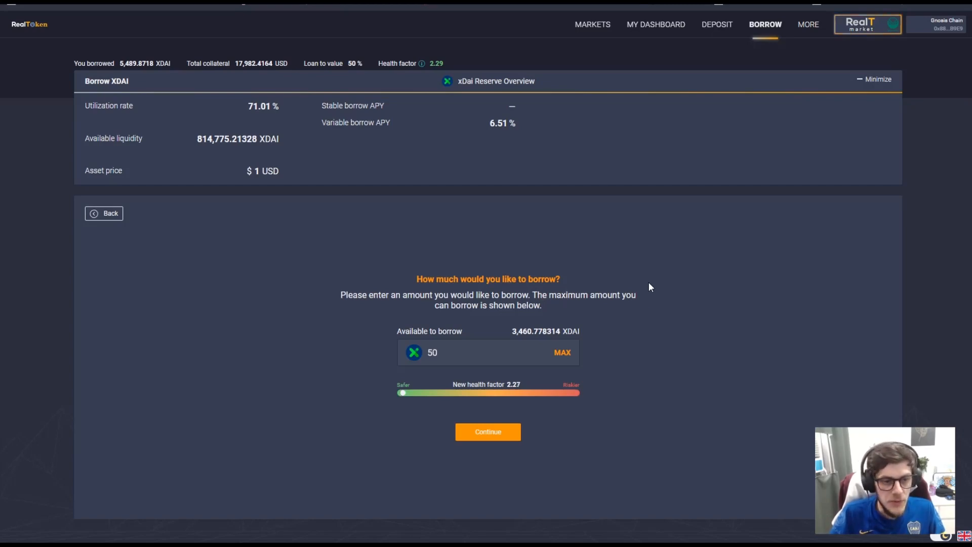
left_click(498, 437)
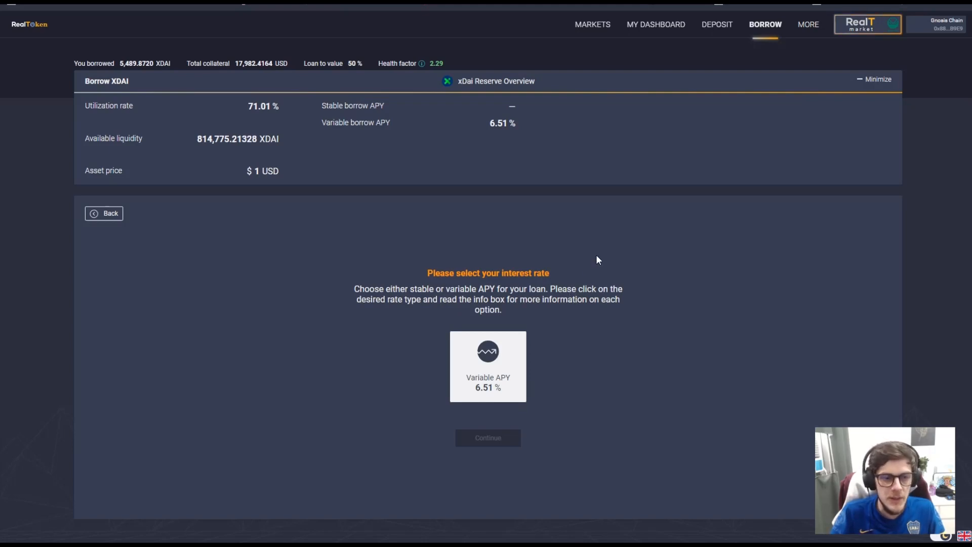
left_click(489, 377)
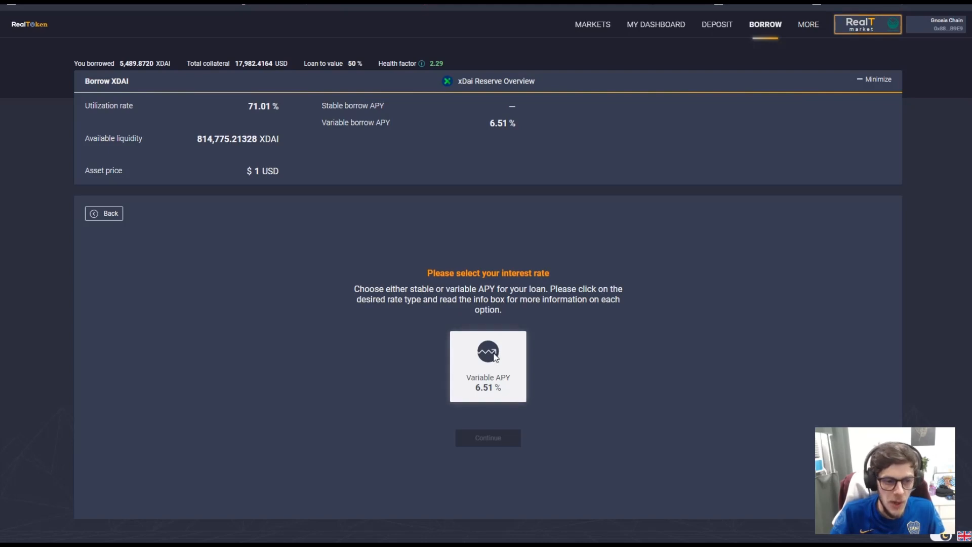
left_click(496, 439)
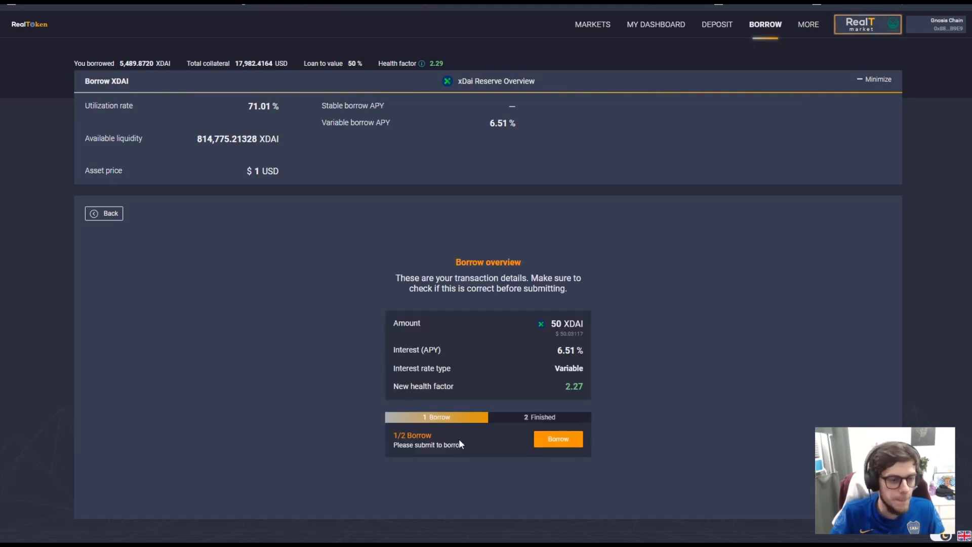
left_click(558, 439)
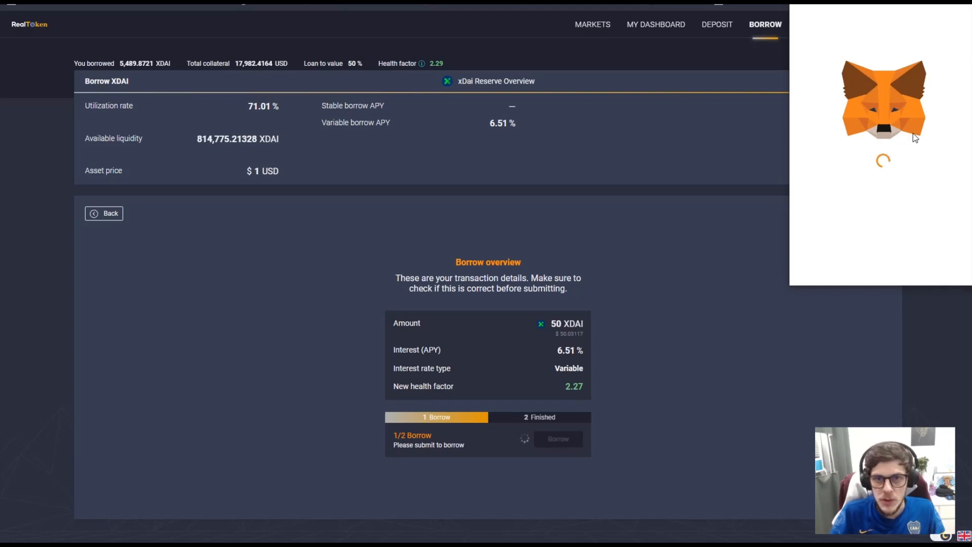
- Confirm the 50 XDAI borrow in MetaMask and note the new 2.27 health factor
scroll(925, 145, "down", 3)
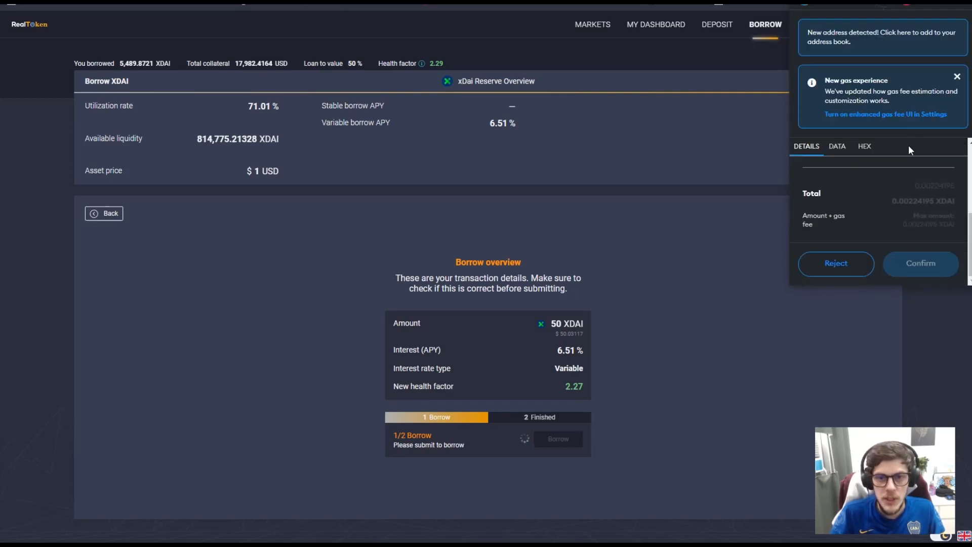
left_click(922, 262)
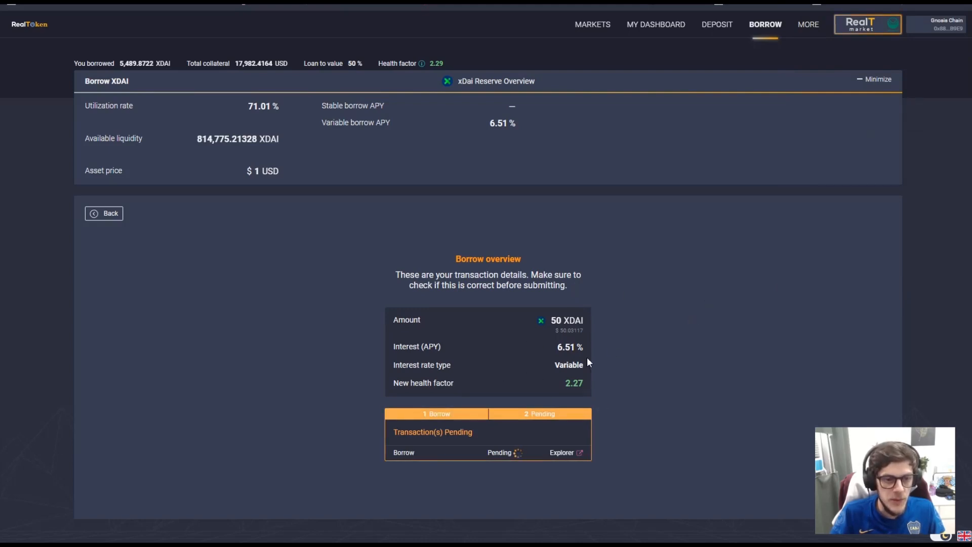
mouse_move(393, 383)
left_mouse_down()
mouse_move(581, 376)
mouse_move(572, 385)
left_mouse_up()
left_click(578, 383)
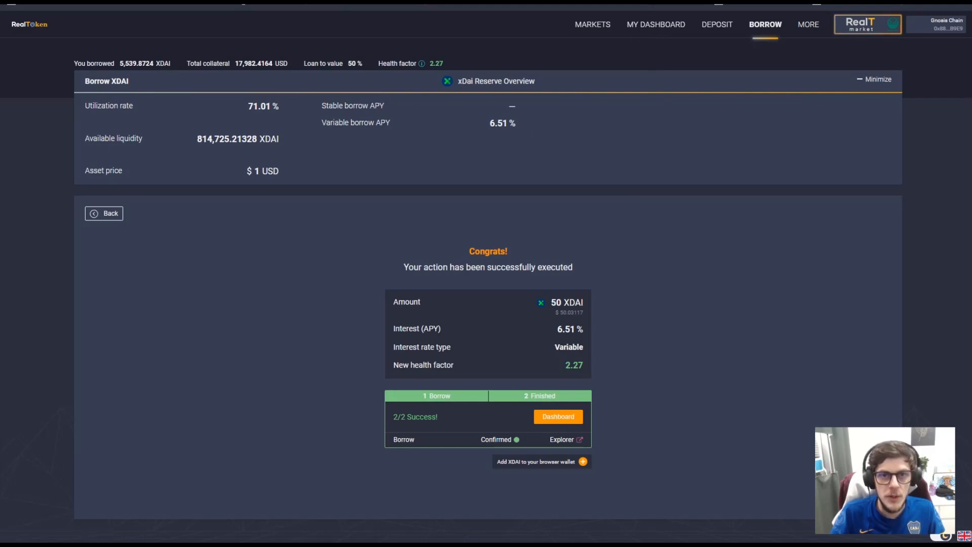
- Check the wallet now holds 50.8409 XDAI, then go back to My Dashboard
left_click(830, 1)
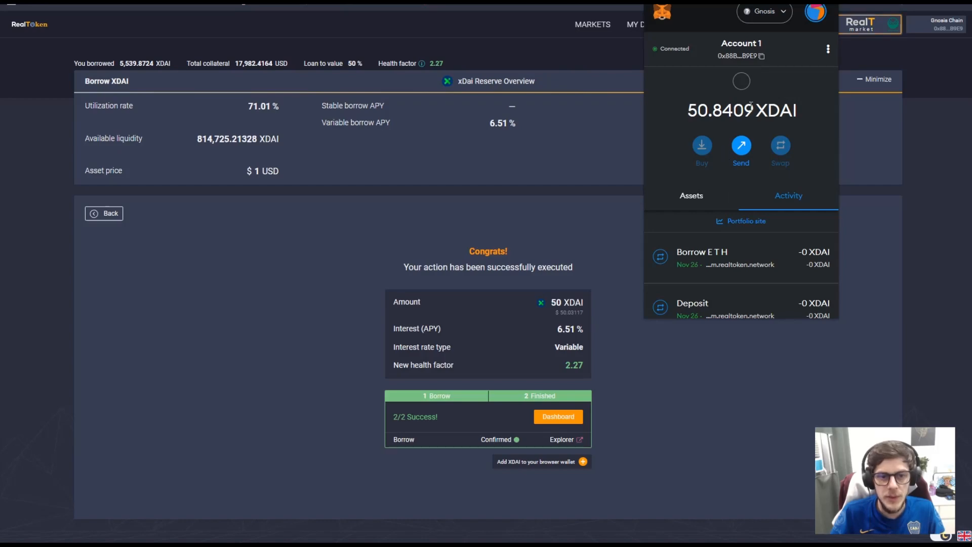
left_click(843, 237)
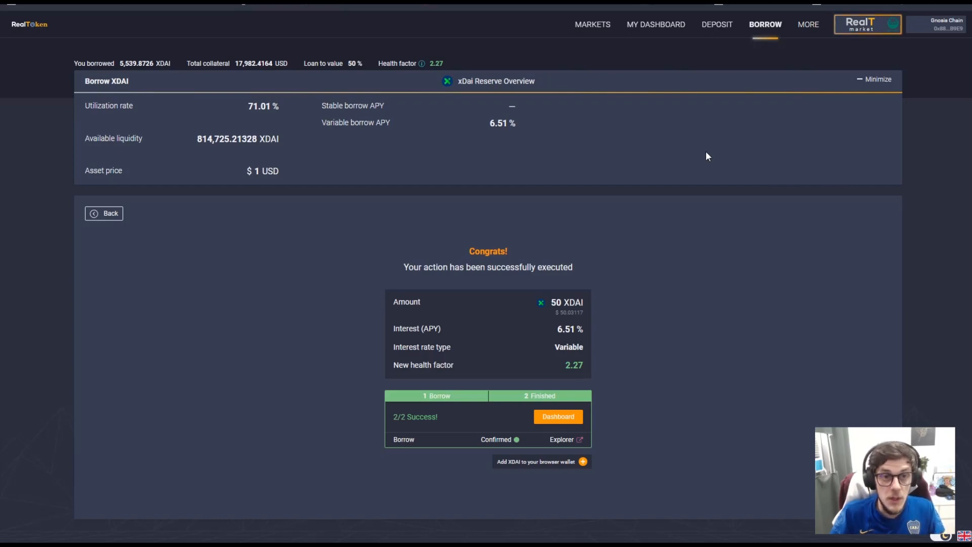
left_click(652, 25)
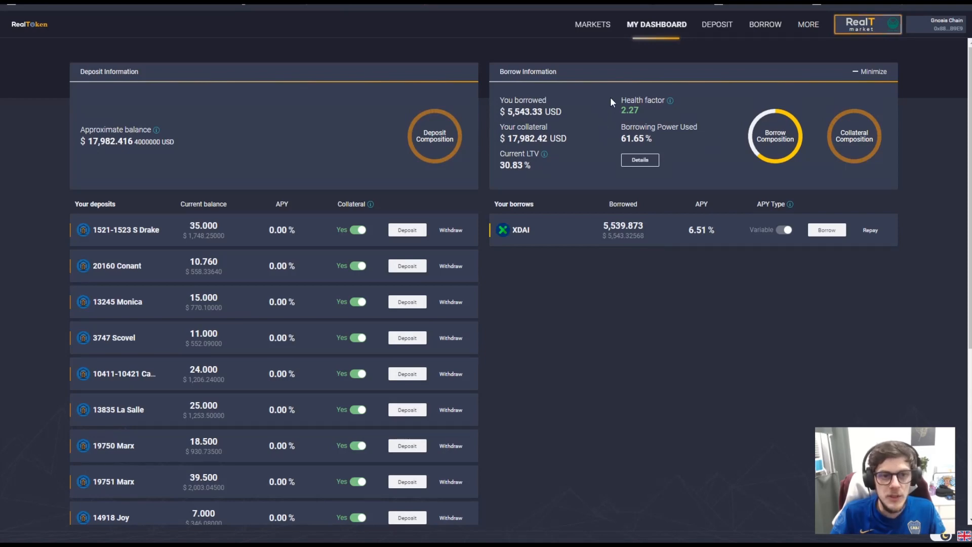
- Check the 5,539.873 XDAI borrowed total, then open the Repay form for the XDAI loan
left_click_drag(612, 102, 651, 102)
left_click(646, 119)
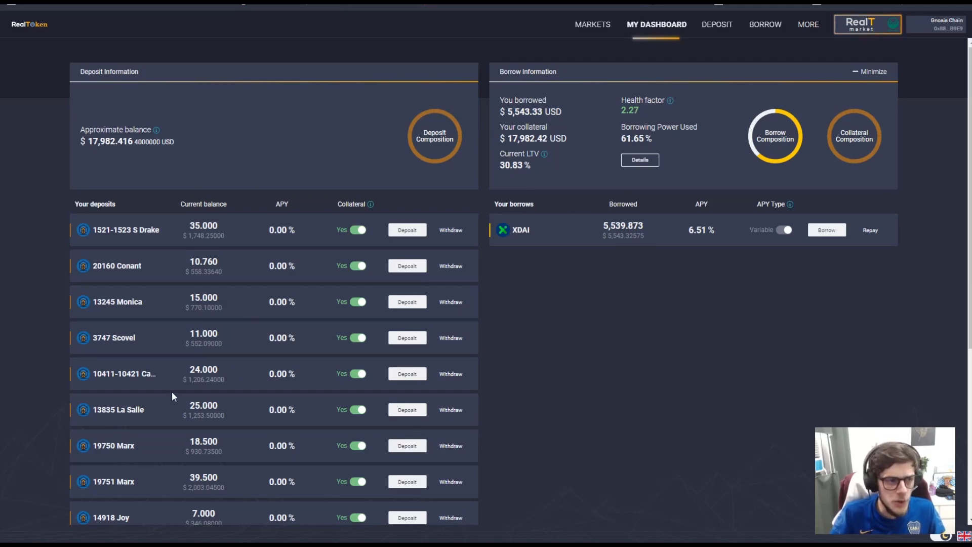
scroll(202, 349, "down", 5)
scroll(215, 333, "up", 5)
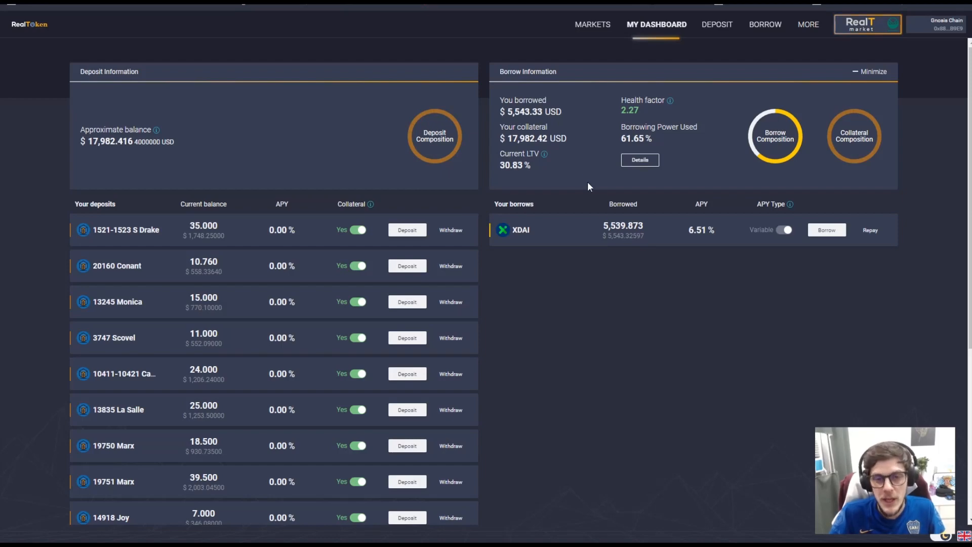
left_click(869, 233)
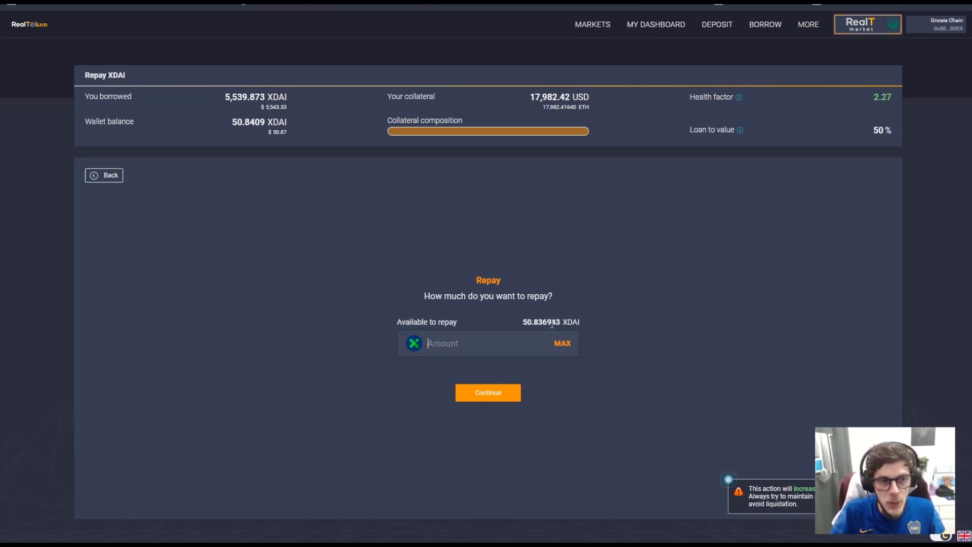
- Repay 50 XDAI, approve it in MetaMask, and view the 5,489.874 XDAI remaining on the dashboard
type("50")
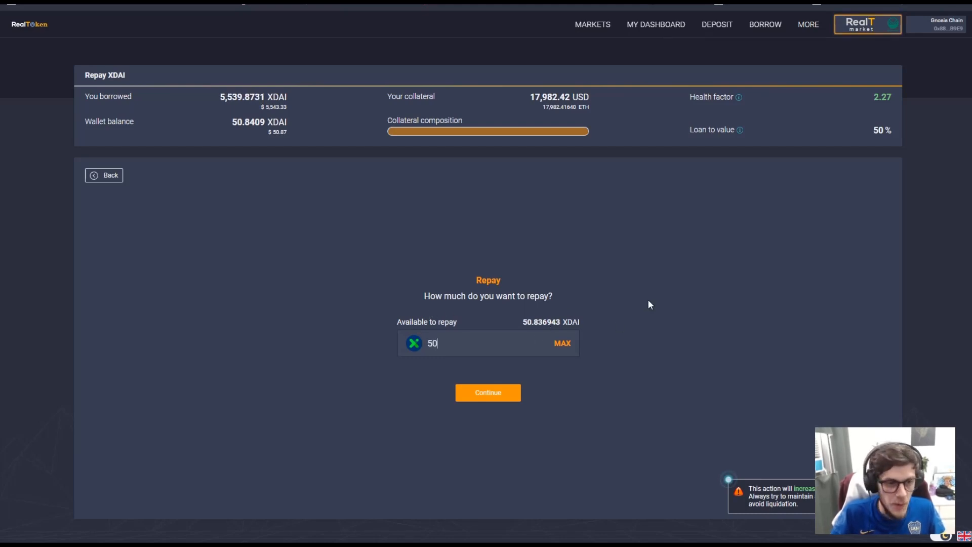
left_click(494, 400)
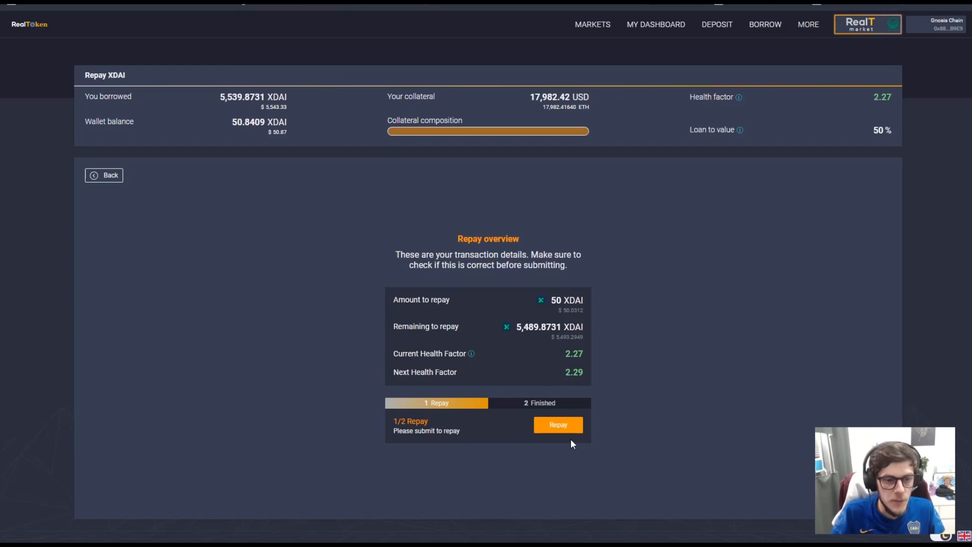
left_click(556, 426)
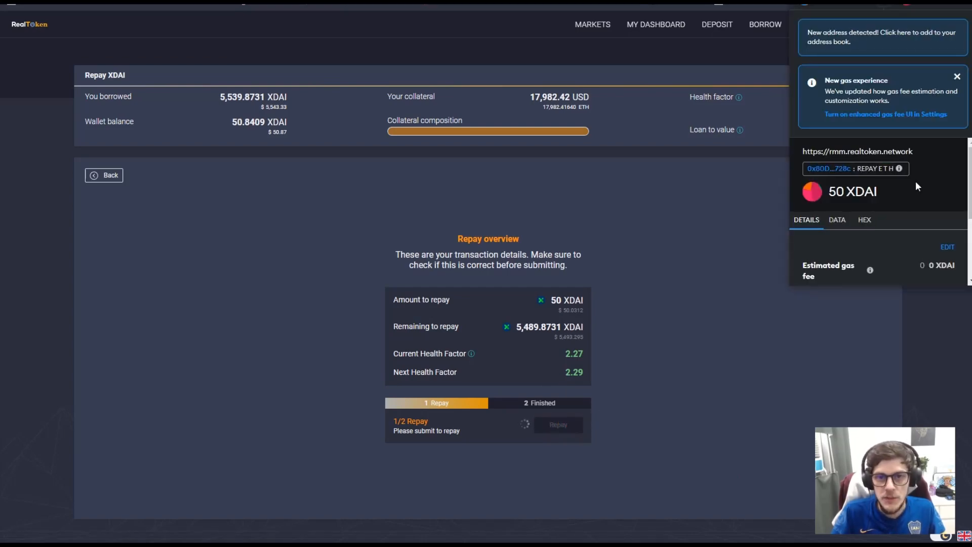
scroll(916, 155, "down", 5)
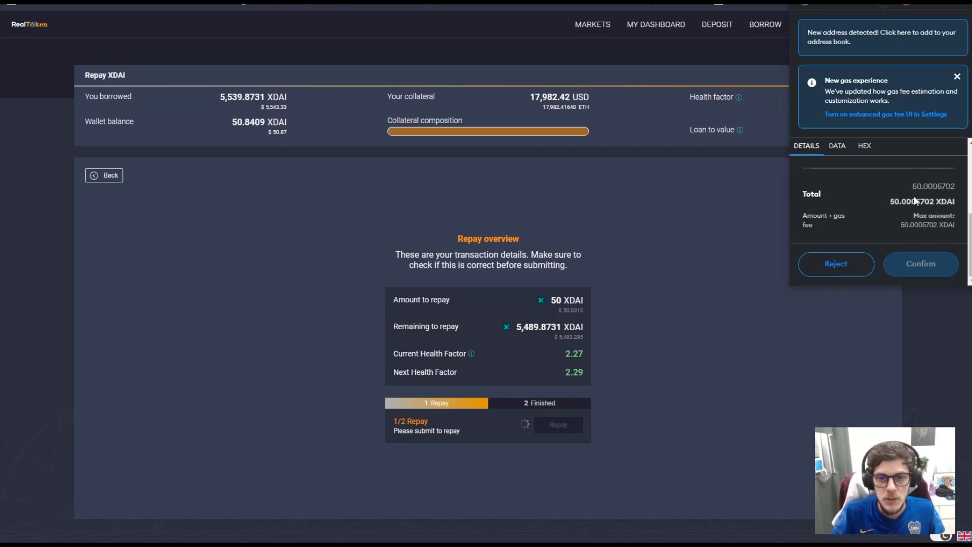
left_click(939, 261)
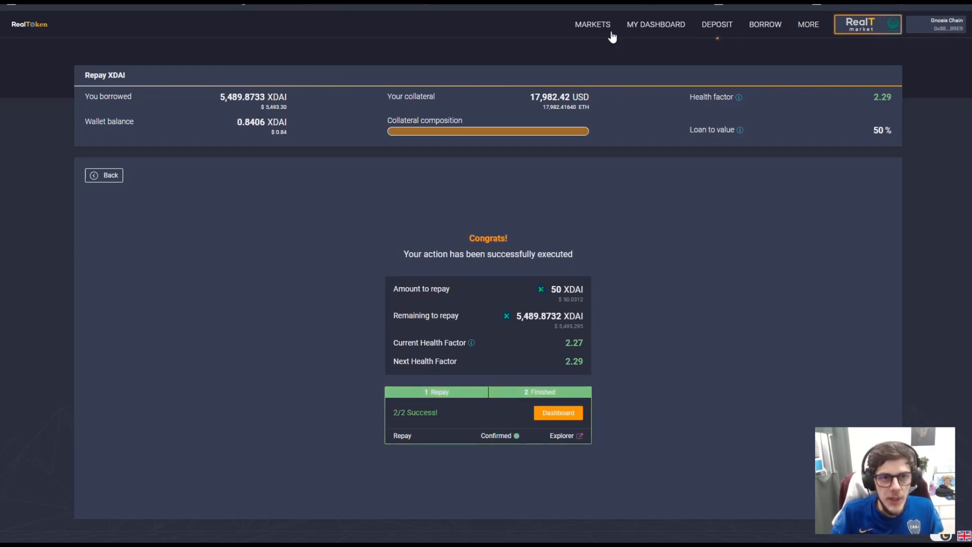
left_click(652, 33)
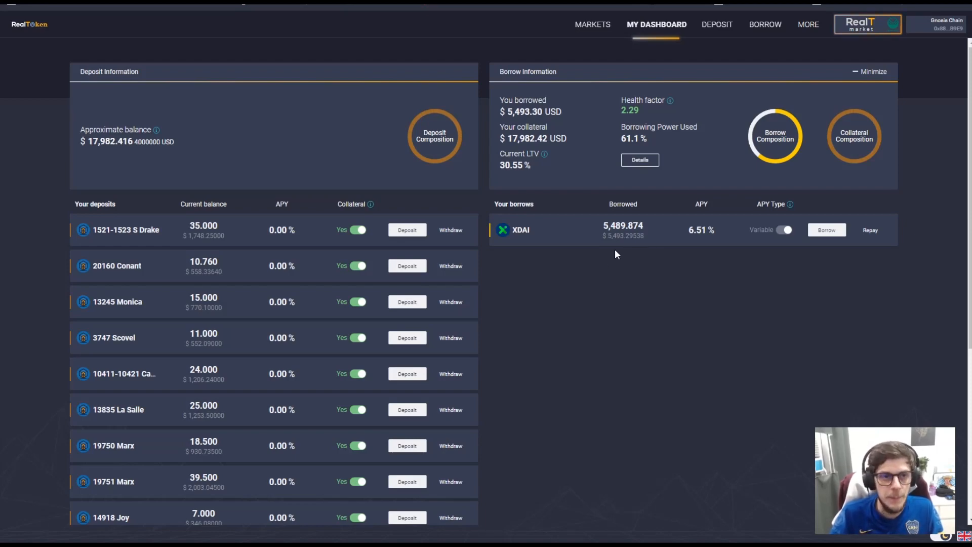
- Go back to the RealT RMM markets table
key("alt+Left")
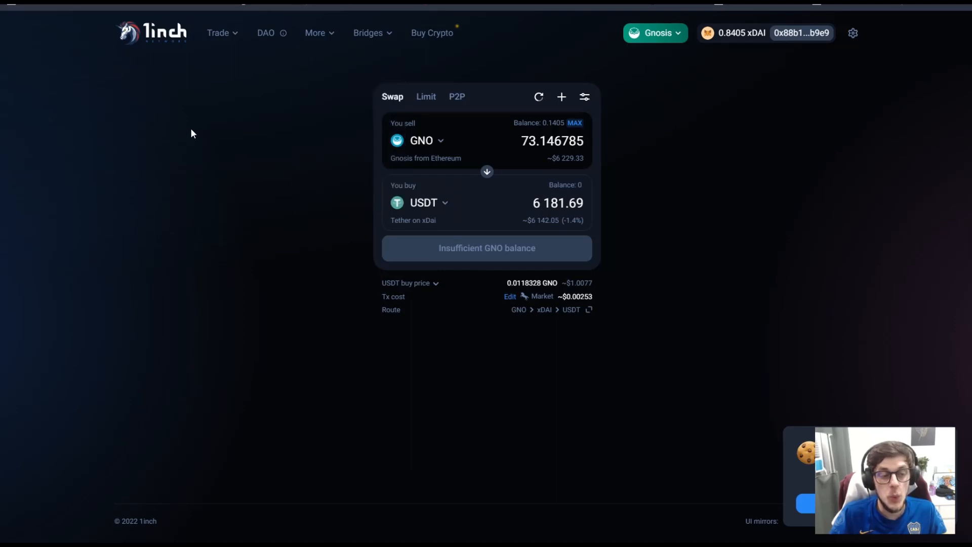
- Set up a swap selling the full USDC balance for xDAI
left_click_drag(248, 105, 380, 144)
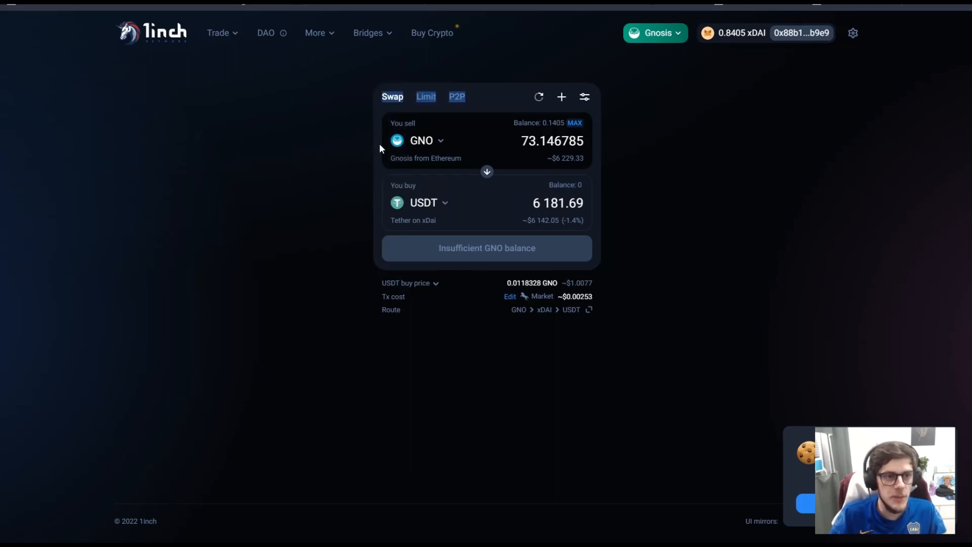
left_click(373, 112)
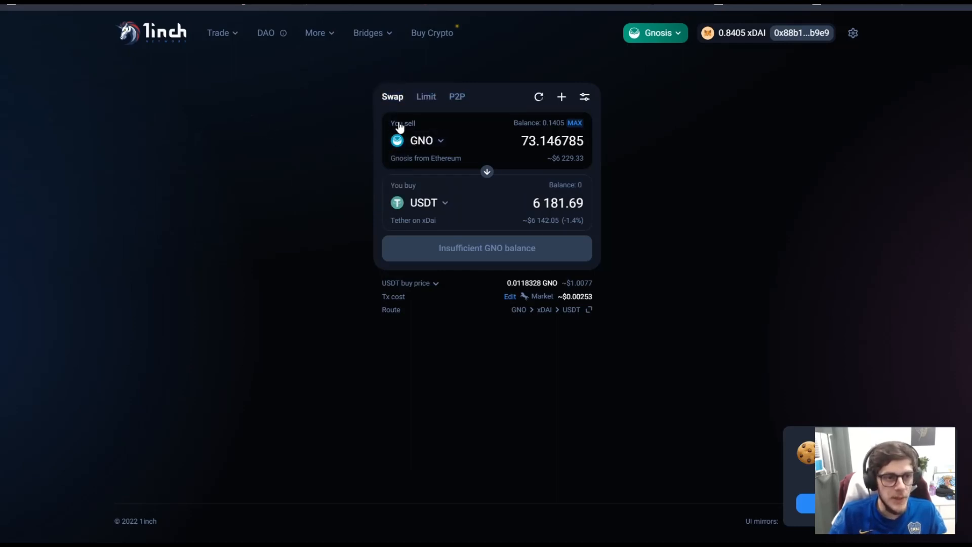
left_click(434, 142)
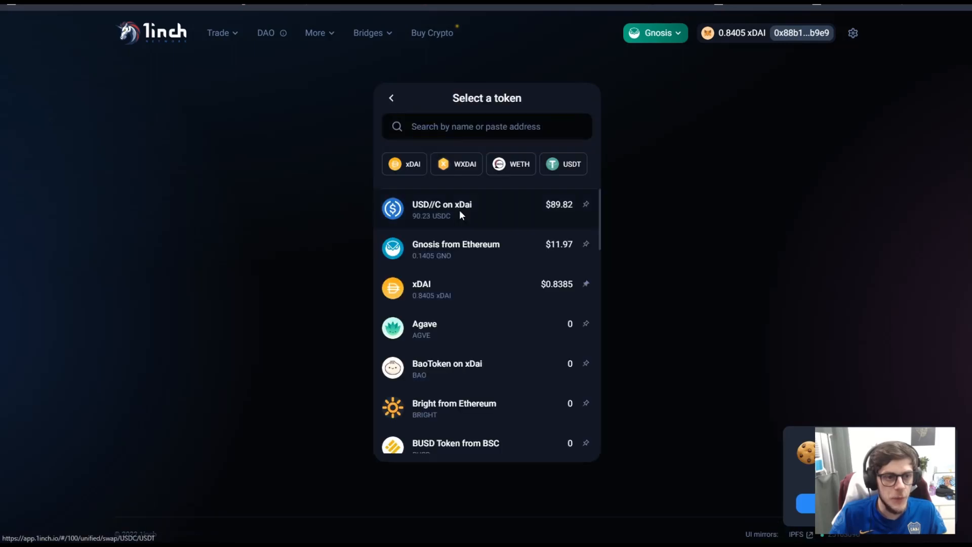
left_click(460, 211)
left_click(438, 212)
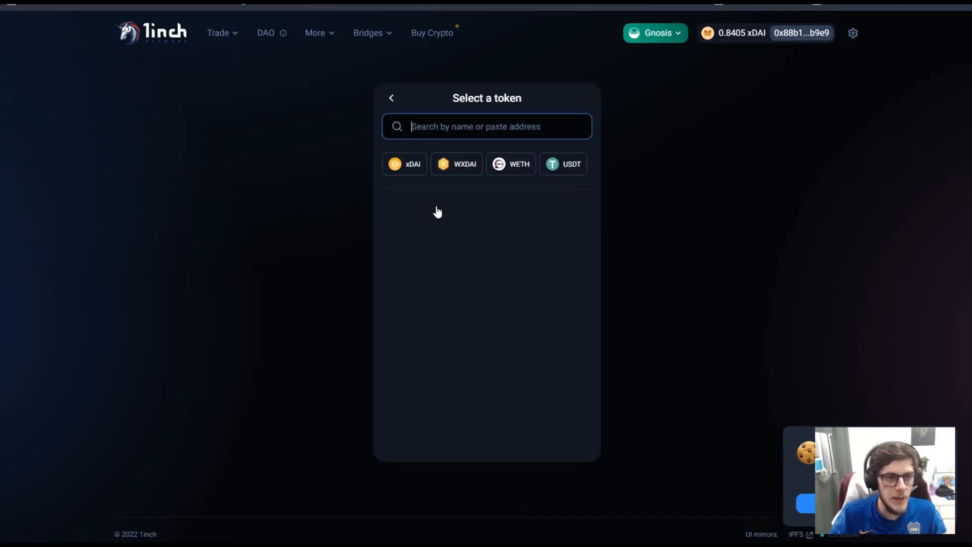
left_click(439, 286)
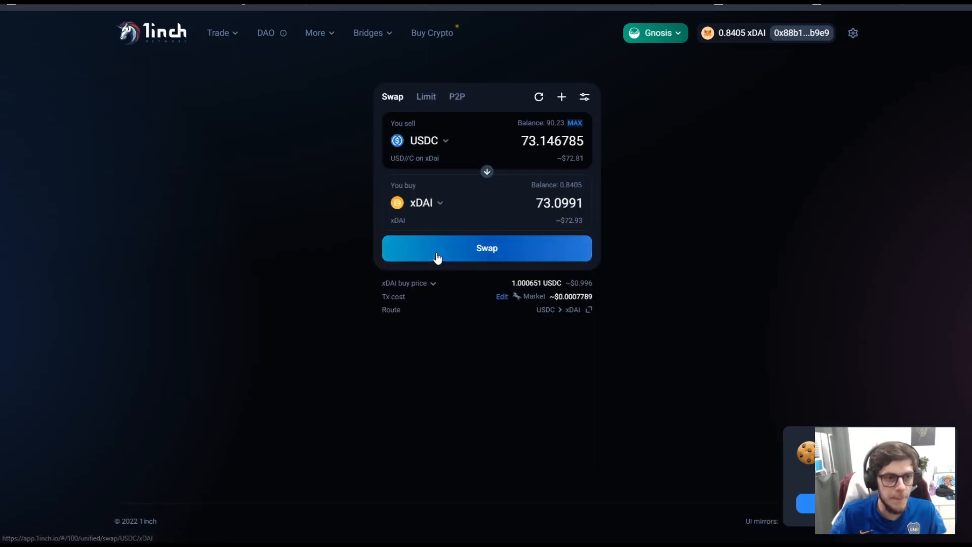
left_click(574, 123)
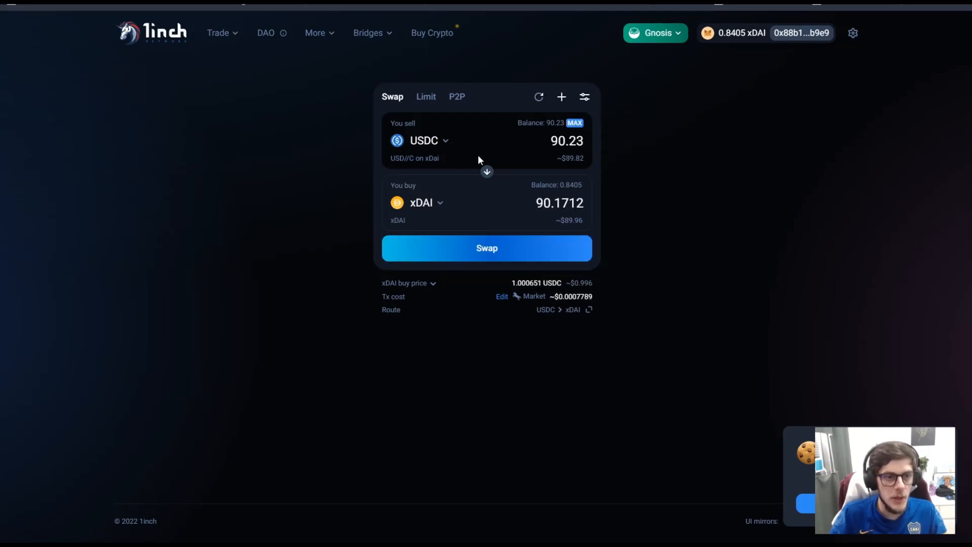
- Confirm the 90.23 USDC to ~90.17 xDAI swap and sign it in MetaMask
left_click(507, 253)
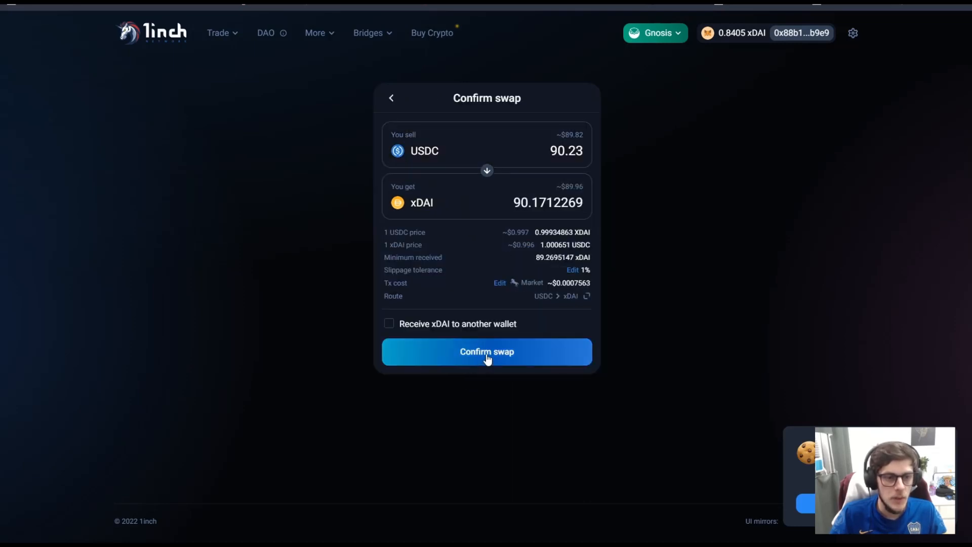
left_click(482, 357)
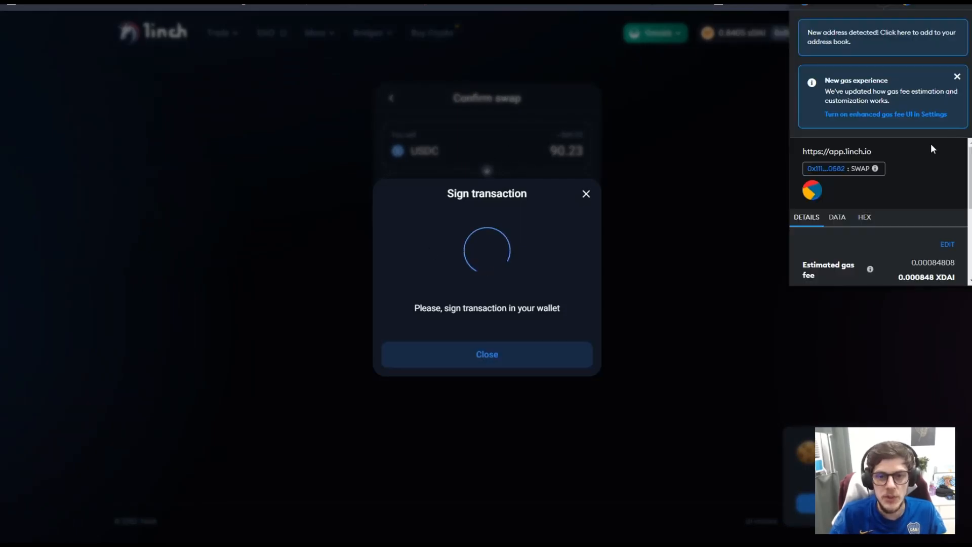
scroll(931, 146, "down", 3)
left_click(934, 272)
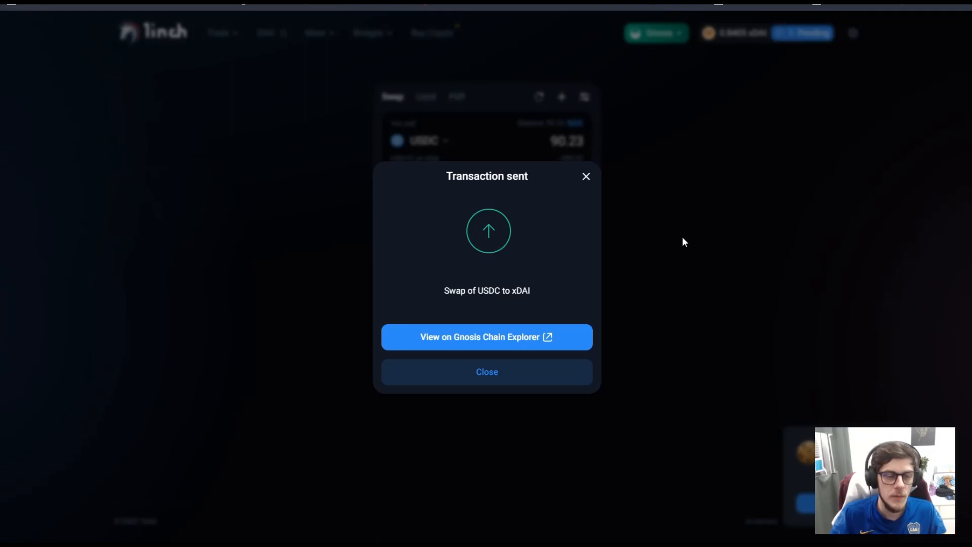
- Dismiss the transaction-sent notice and check that MetaMask's assets show 91.0112 xDAI
left_click(585, 176)
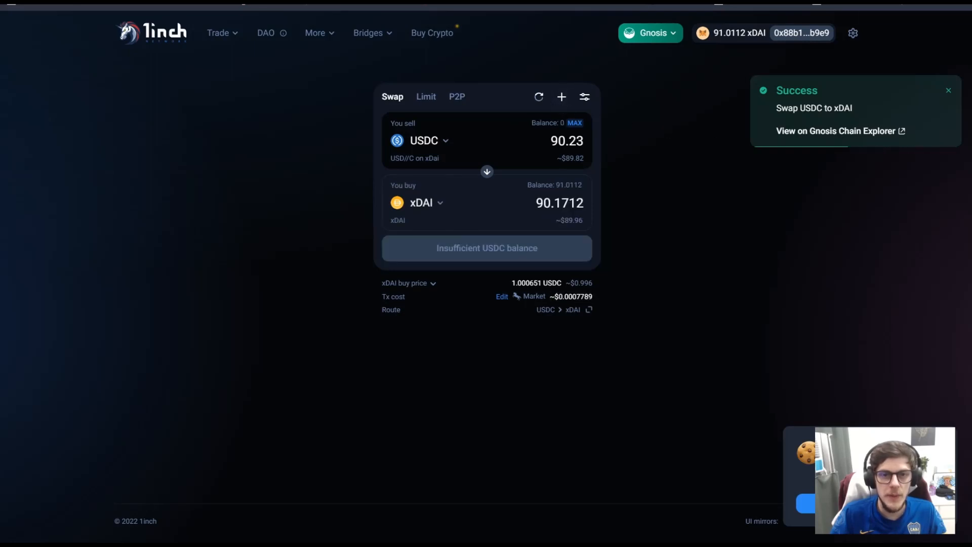
left_click(831, 1)
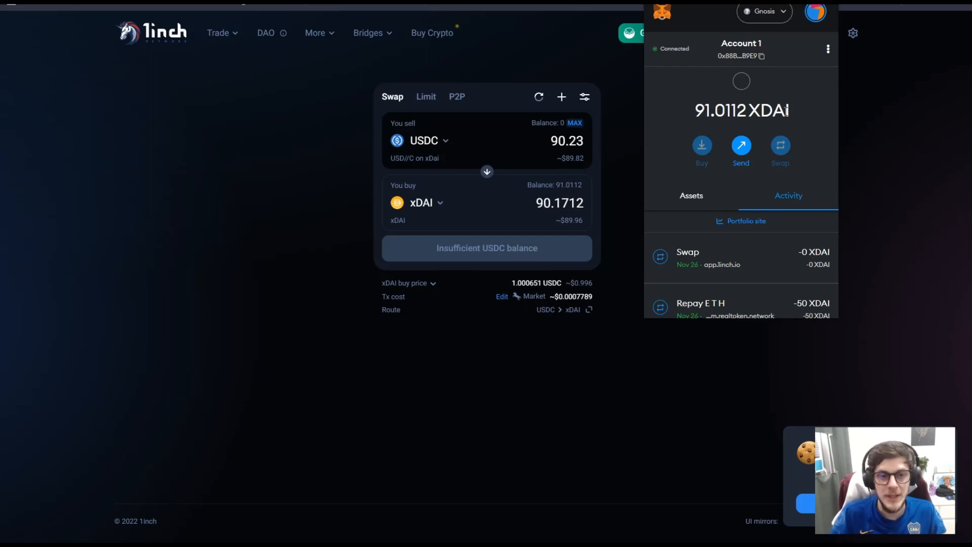
left_click(695, 197)
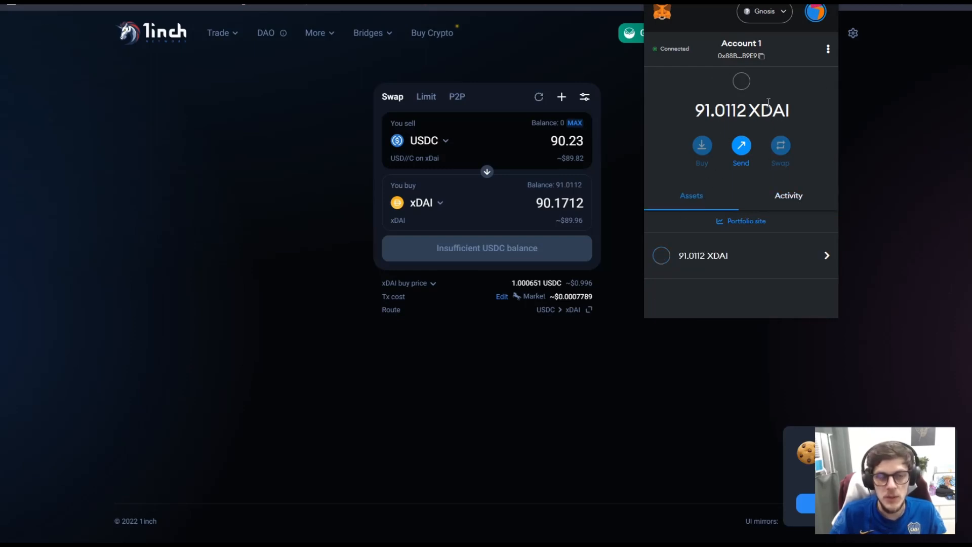
left_click(873, 167)
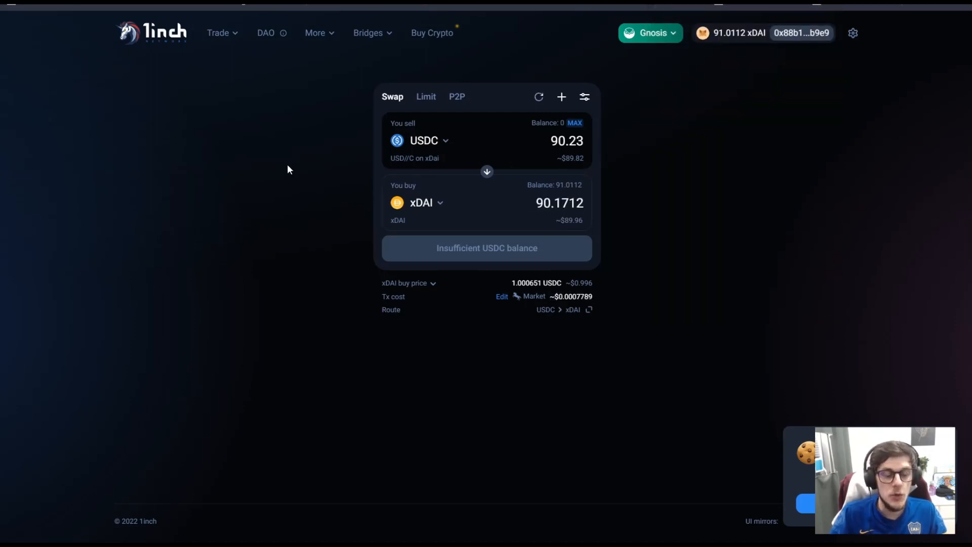